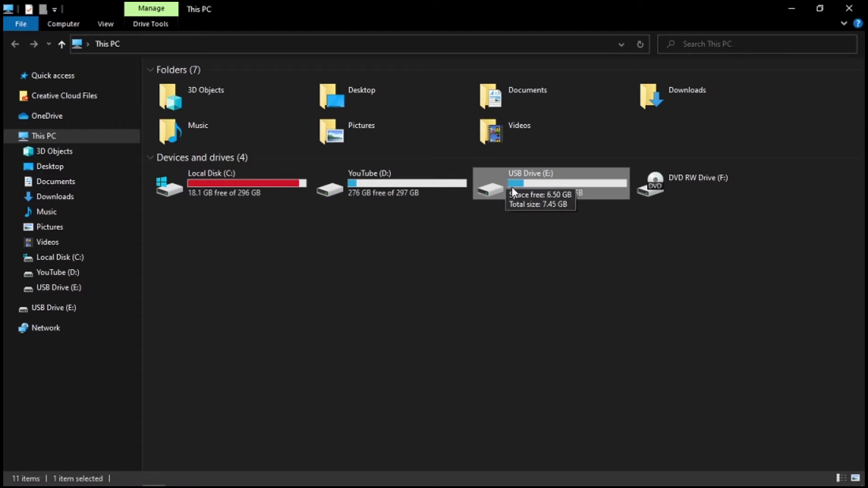
Step: Look over the files stored on USB Drive (E:) and return to This PC
{"action": "double_click", "coordinate": [527, 188]}
{"action": "left_click_drag", "start_coordinate": [206, 228], "coordinate": [8, 39]}
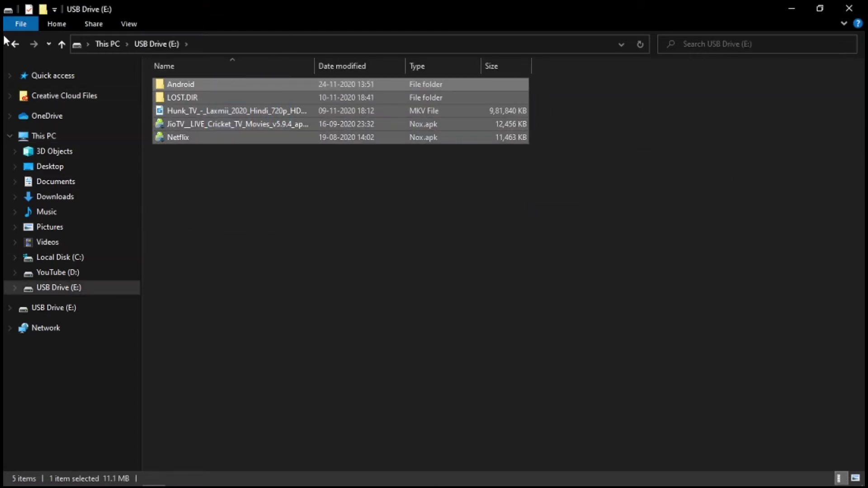
{"action": "left_click", "coordinate": [18, 44]}
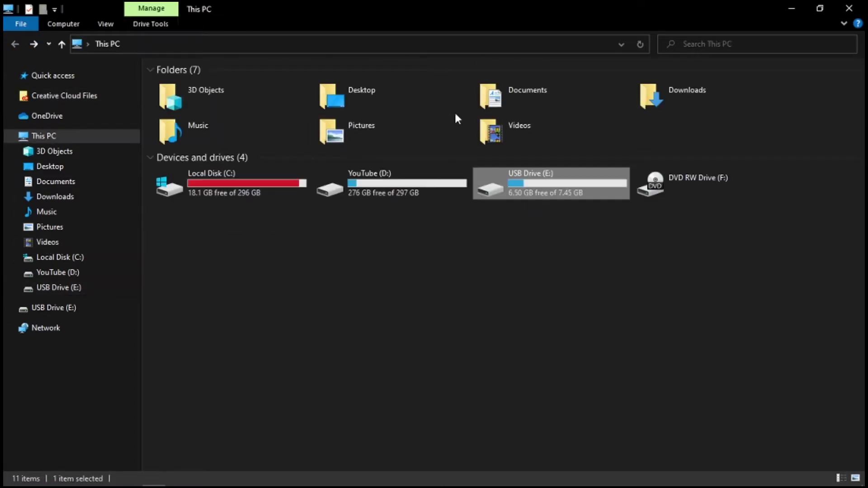
Step: Quick-format USB Drive (E:) as FAT32 with a 4096-byte allocation unit size, and check the drive's contents
{"action": "right_click", "coordinate": [544, 182]}
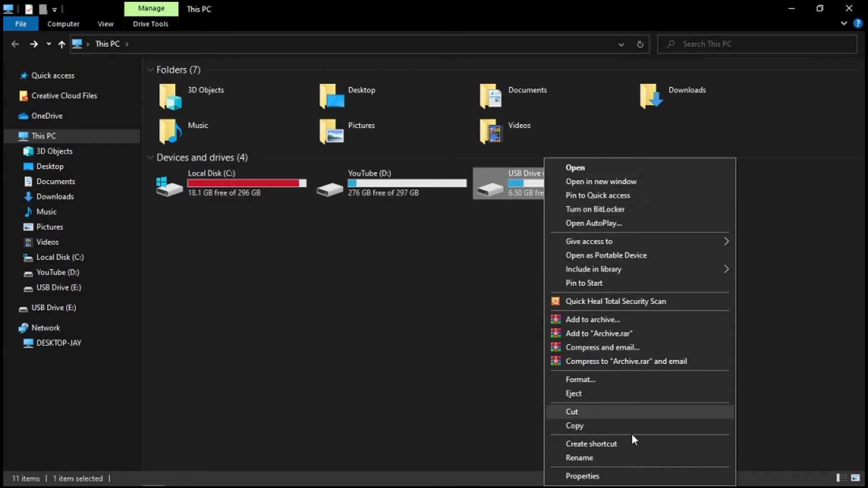
{"action": "left_click", "coordinate": [638, 381]}
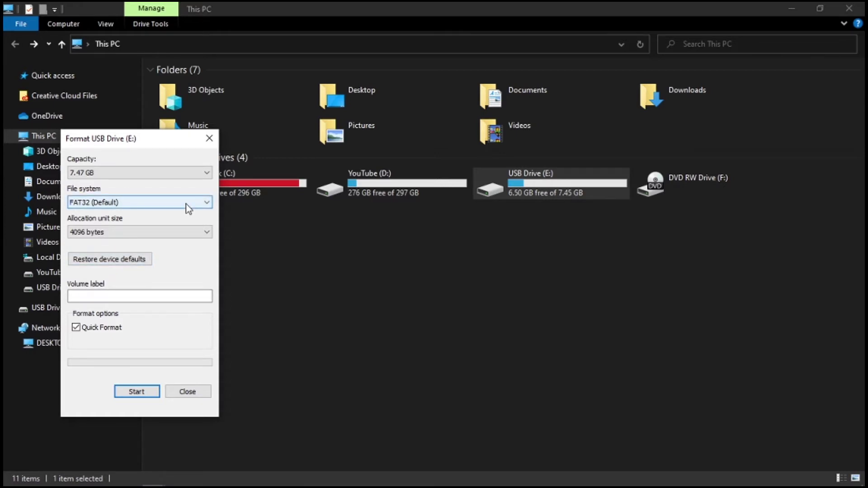
{"action": "left_click", "coordinate": [135, 393]}
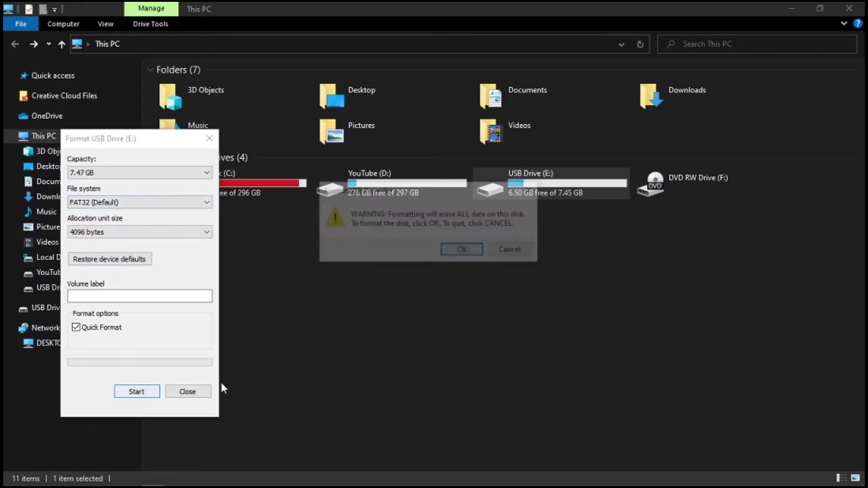
{"action": "left_click", "coordinate": [474, 250]}
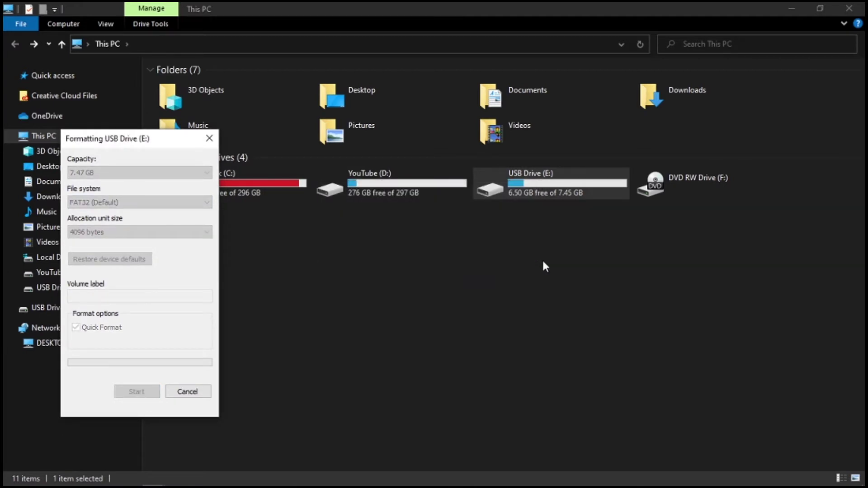
{"action": "right_click", "coordinate": [389, 248]}
{"action": "left_click", "coordinate": [420, 294]}
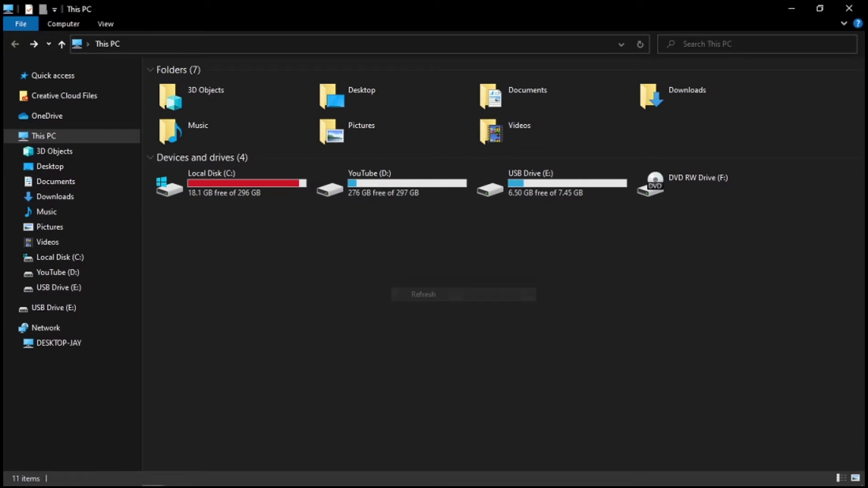
{"action": "mouse_move", "coordinate": [224, 477]}
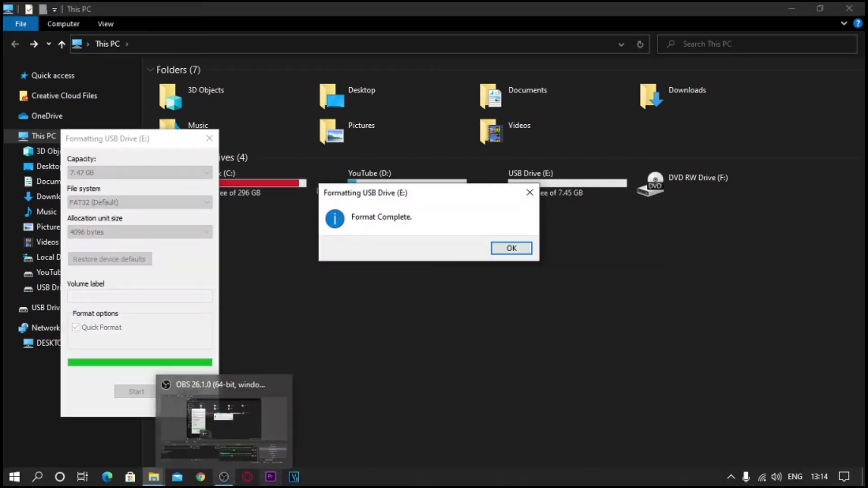
{"action": "left_click", "coordinate": [501, 248]}
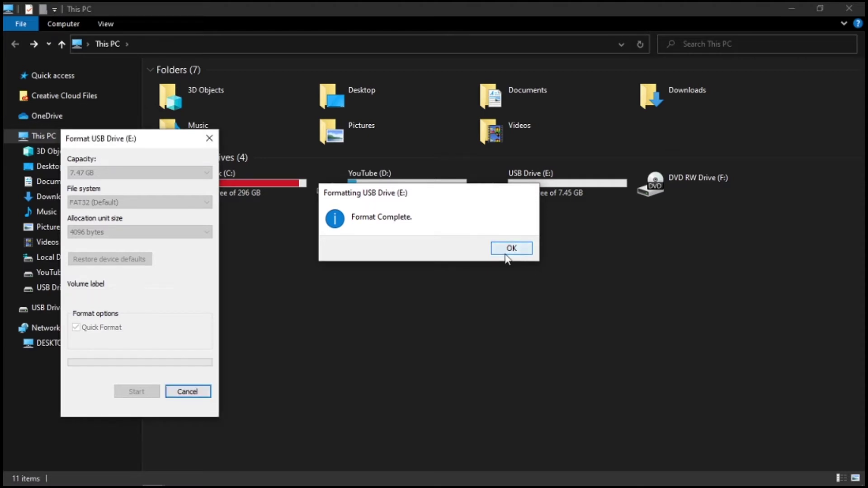
{"action": "left_click", "coordinate": [506, 253]}
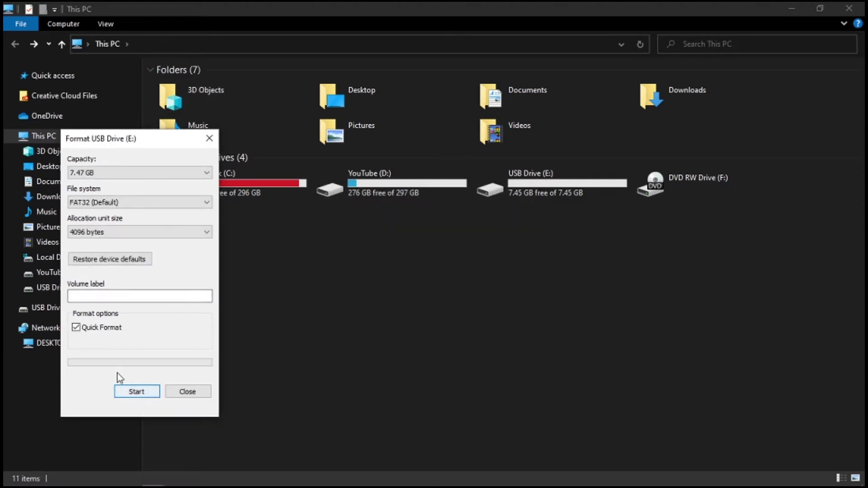
{"action": "left_click", "coordinate": [186, 391]}
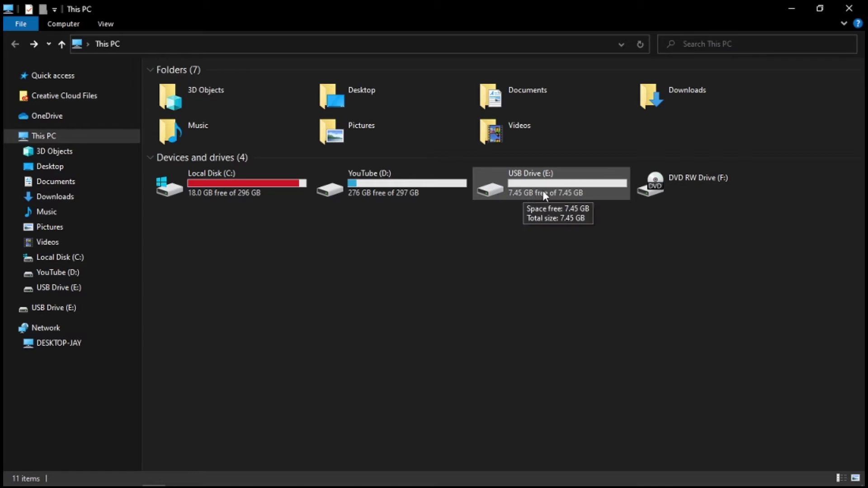
{"action": "double_click", "coordinate": [523, 192]}
{"action": "left_click", "coordinate": [14, 47]}
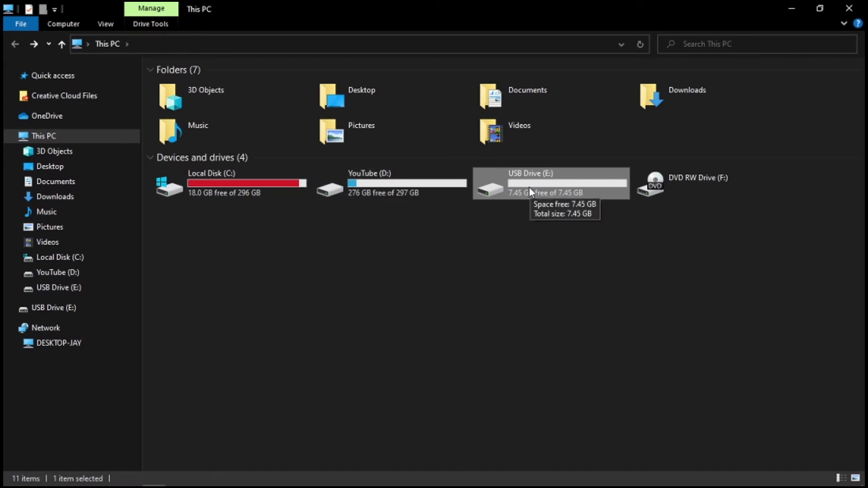
Step: Open the ReadyBoost settings of USB Drive (E:) and select dedicating the device to ReadyBoost
{"action": "right_click", "coordinate": [529, 187]}
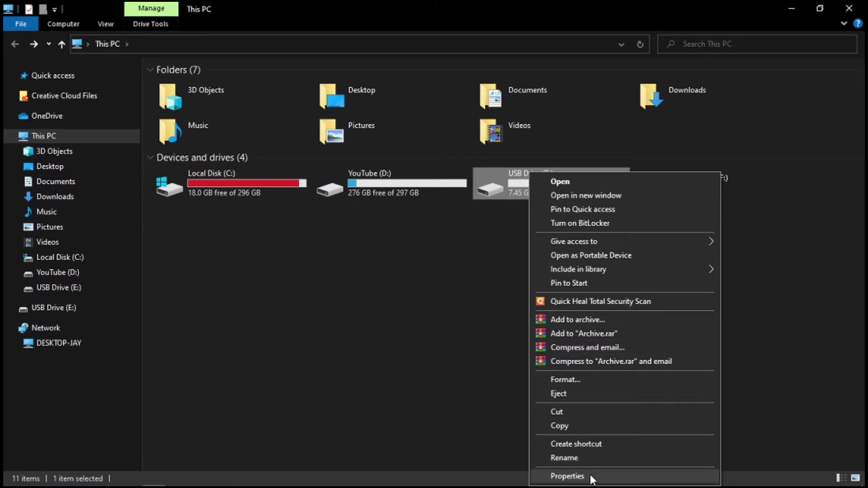
{"action": "left_click", "coordinate": [568, 476]}
{"action": "left_click_drag", "start_coordinate": [657, 191], "coordinate": [432, 109]}
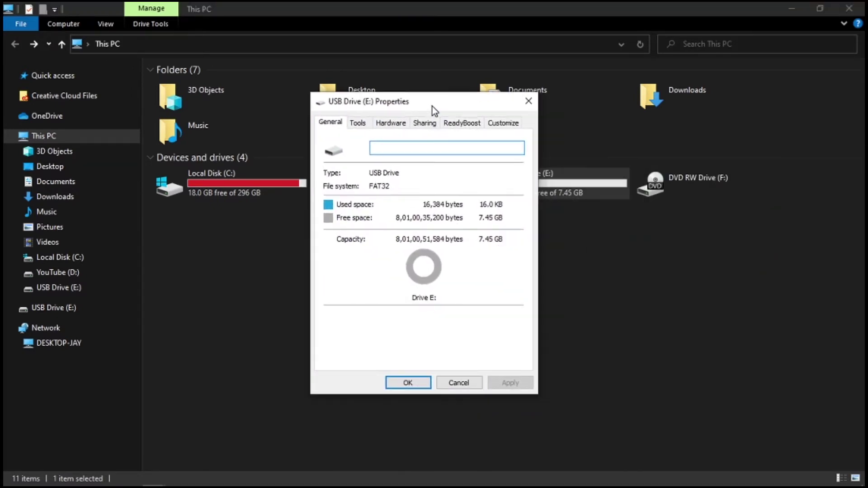
{"action": "left_click", "coordinate": [461, 127]}
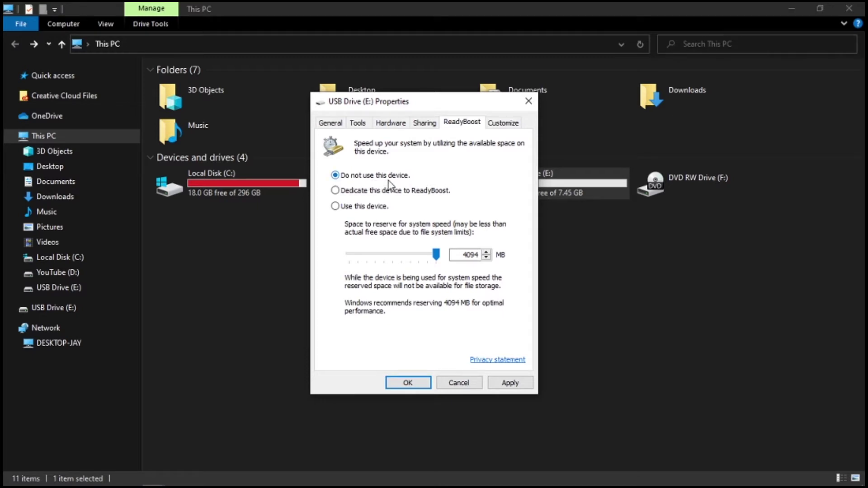
{"action": "left_click", "coordinate": [340, 206]}
{"action": "left_click", "coordinate": [366, 191]}
{"action": "left_click_drag", "start_coordinate": [426, 95], "coordinate": [376, 104]}
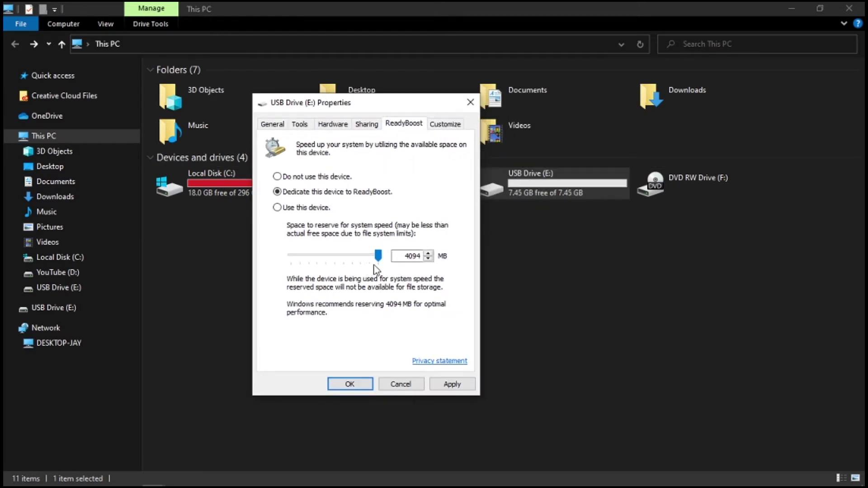
Step: Choose to use the device for ReadyBoost with 4094 MB reserved for system speed
{"action": "double_click", "coordinate": [418, 257]}
{"action": "left_click", "coordinate": [424, 257]}
{"action": "double_click", "coordinate": [418, 256]}
{"action": "left_click", "coordinate": [416, 255]}
{"action": "mouse_move", "coordinate": [378, 254]}
{"action": "left_mouse_down"}
{"action": "mouse_move", "coordinate": [329, 254]}
{"action": "mouse_move", "coordinate": [383, 250]}
{"action": "left_mouse_up"}
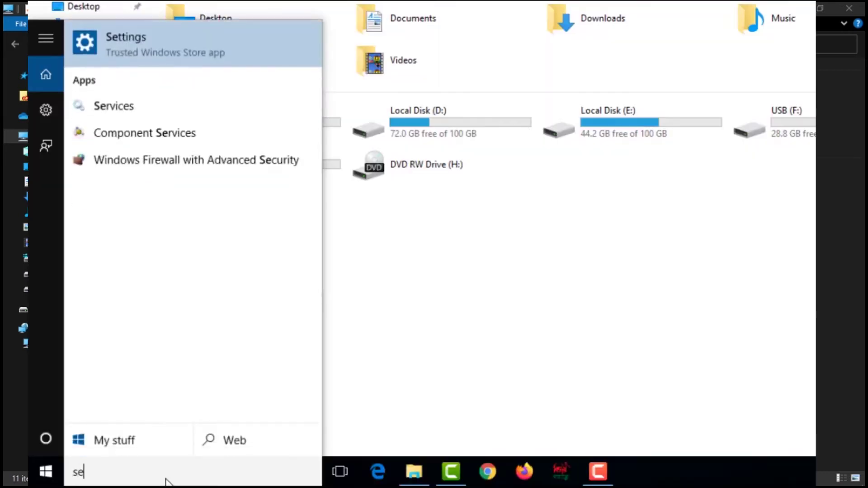
Step: Search Windows for "ser", launch Services and open the properties of the Superfetch service
{"action": "type", "text": "r"}
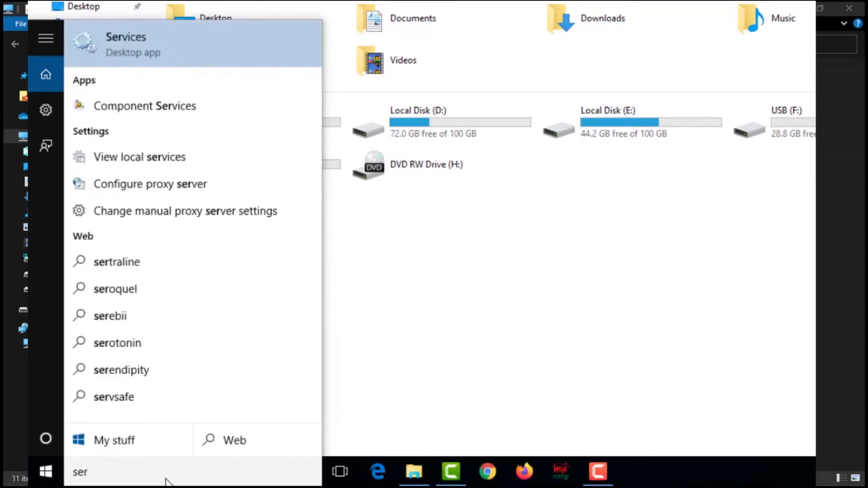
{"action": "left_click", "coordinate": [185, 45]}
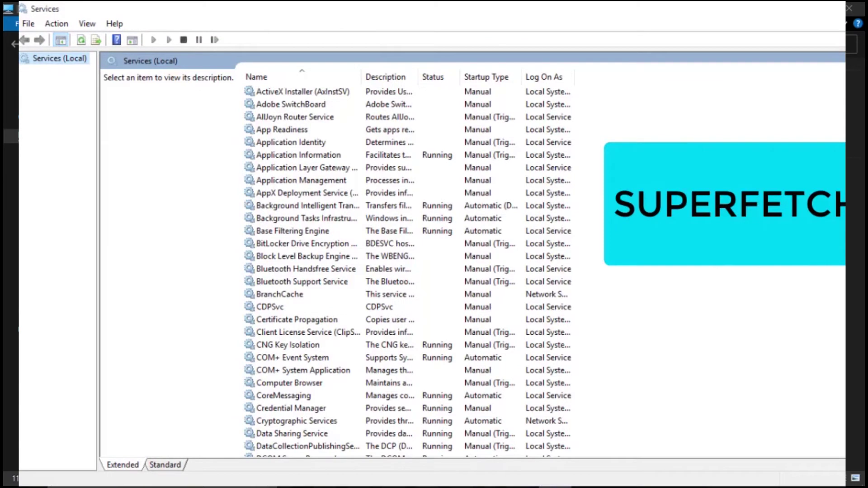
{"action": "scroll", "coordinate": [414, 272], "scroll_direction": "down", "scroll_amount": 16}
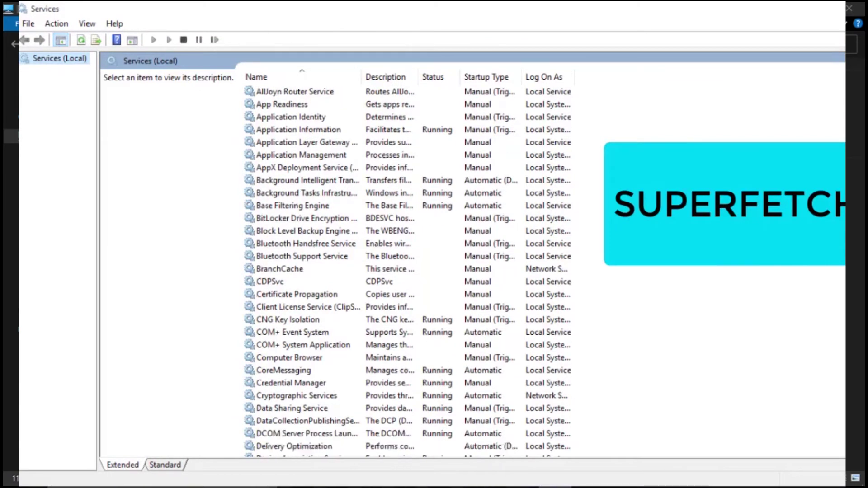
{"action": "scroll", "coordinate": [414, 273], "scroll_direction": "down", "scroll_amount": 20}
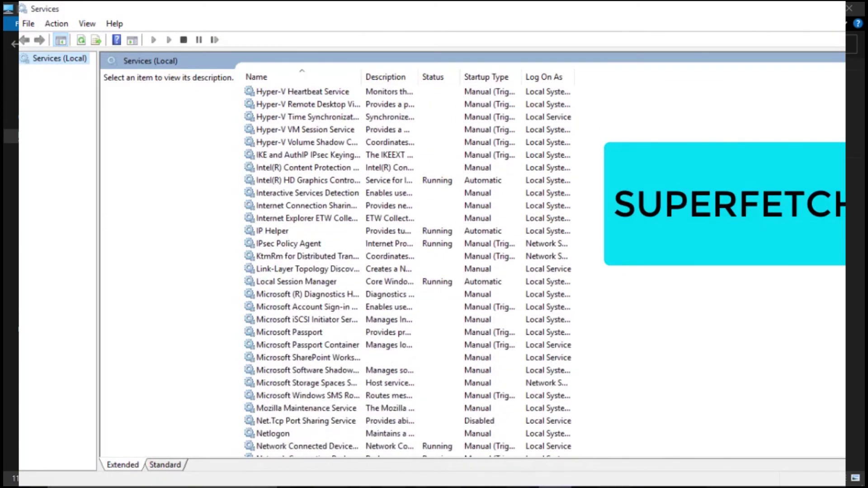
{"action": "scroll", "coordinate": [414, 273], "scroll_direction": "down", "scroll_amount": 1}
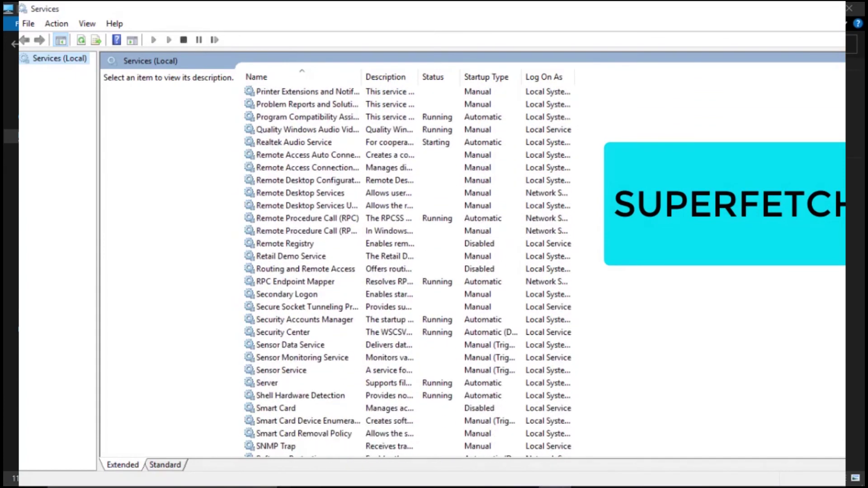
{"action": "scroll", "coordinate": [414, 272], "scroll_direction": "down", "scroll_amount": 2}
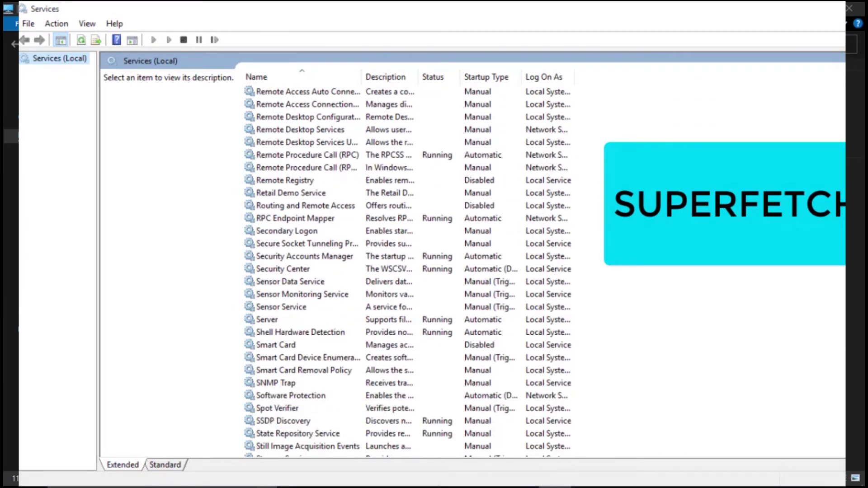
{"action": "scroll", "coordinate": [414, 272], "scroll_direction": "down", "scroll_amount": 2}
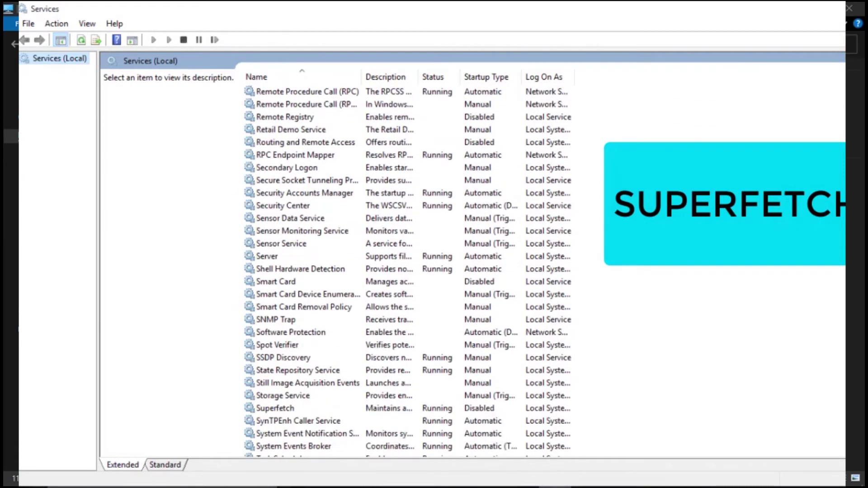
{"action": "left_click", "coordinate": [271, 409]}
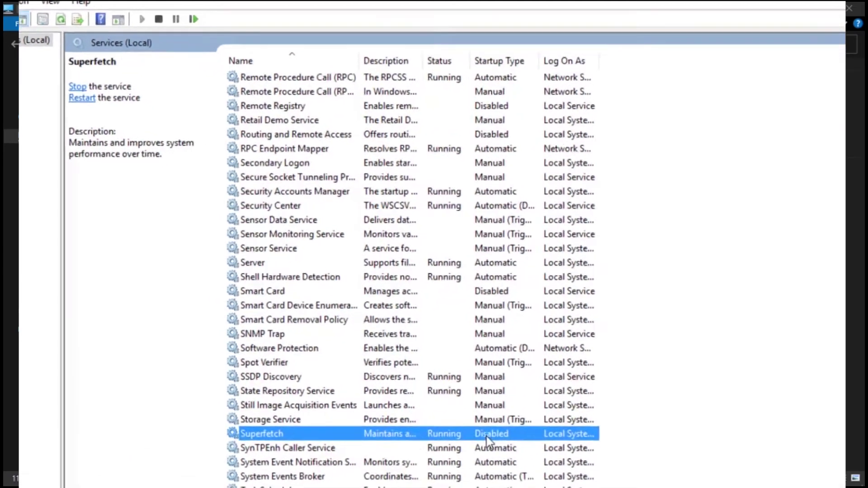
{"action": "double_click", "coordinate": [475, 410]}
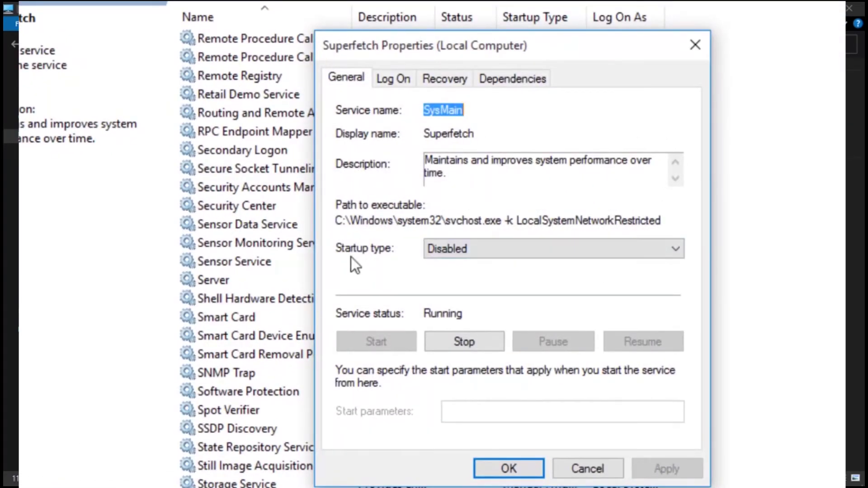
Step: Set the Superfetch service's startup type to Automatic (Delayed Start), apply the change and close its properties
{"action": "left_click", "coordinate": [671, 248]}
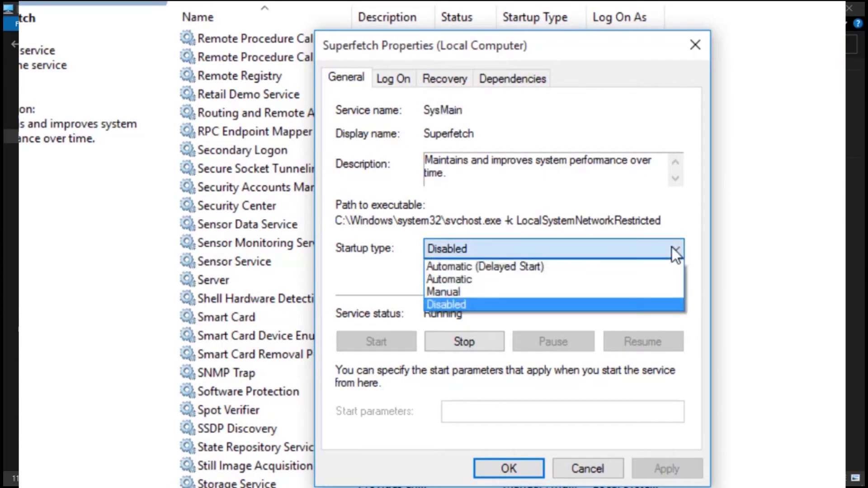
{"action": "left_click", "coordinate": [524, 277]}
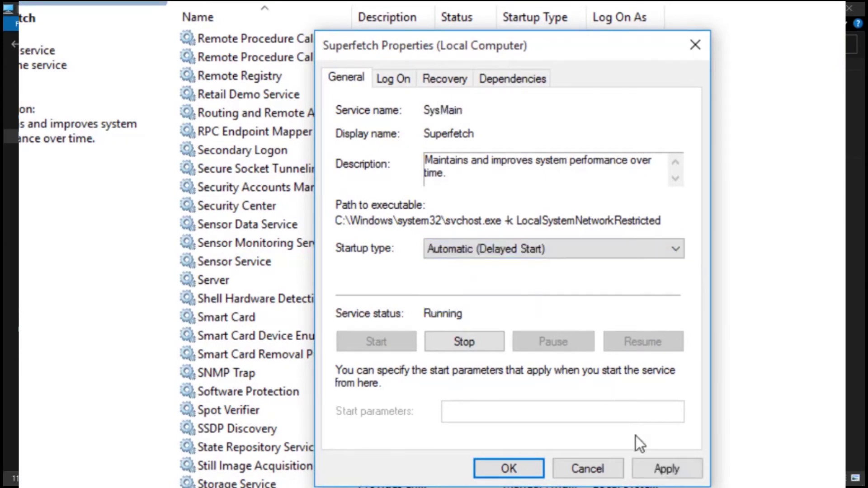
{"action": "left_click", "coordinate": [659, 470]}
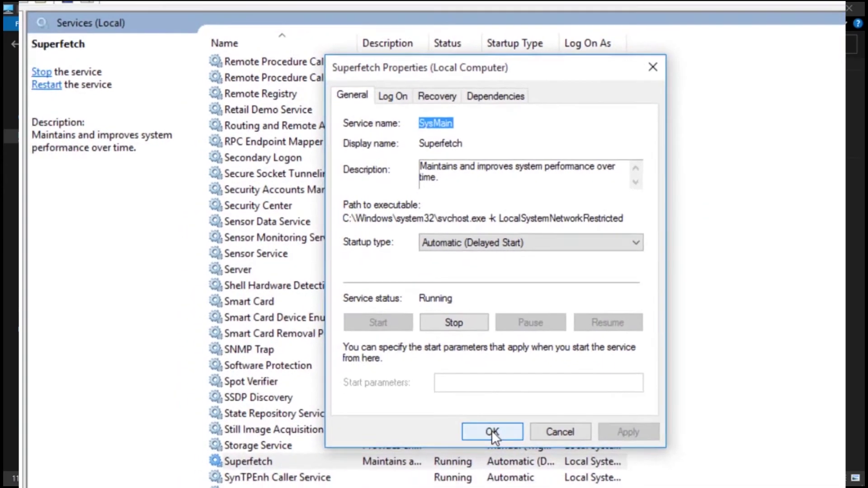
{"action": "left_click", "coordinate": [492, 431]}
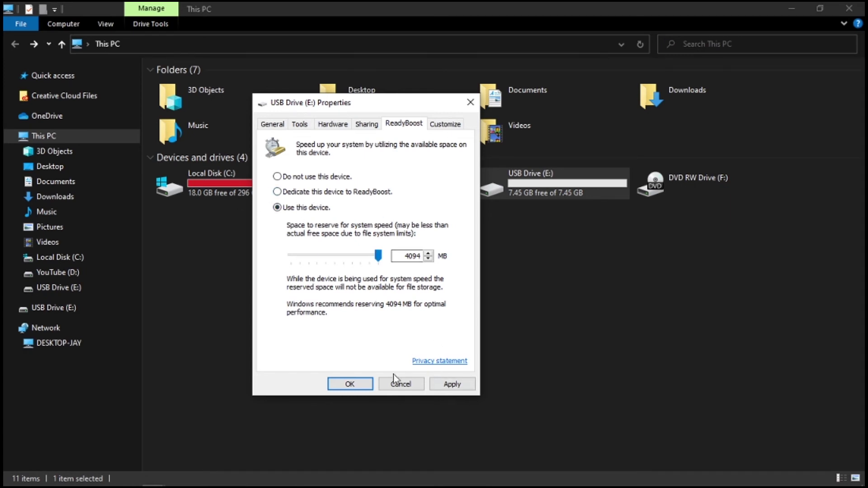
Step: Apply the ReadyBoost settings to USB Drive (E:), close its properties and refresh This PC
{"action": "left_click", "coordinate": [453, 384]}
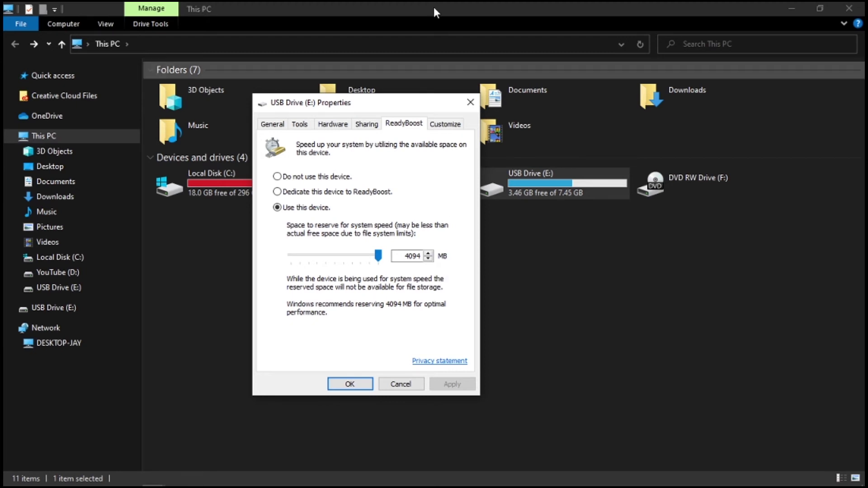
{"action": "left_click", "coordinate": [349, 384]}
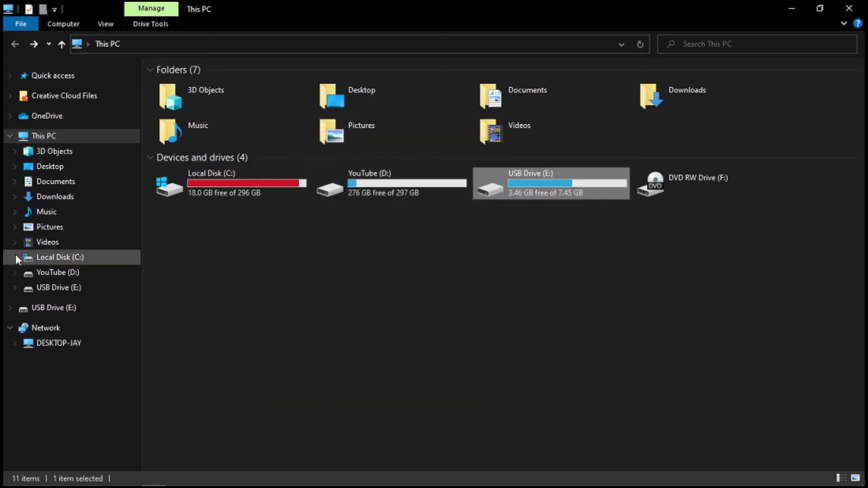
{"action": "right_click", "coordinate": [431, 273]}
{"action": "left_click", "coordinate": [471, 322]}
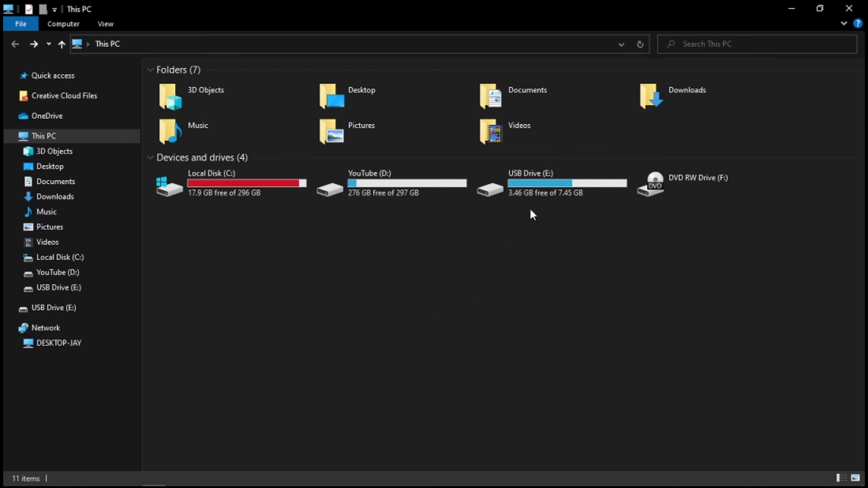
{"action": "left_click", "coordinate": [556, 188]}
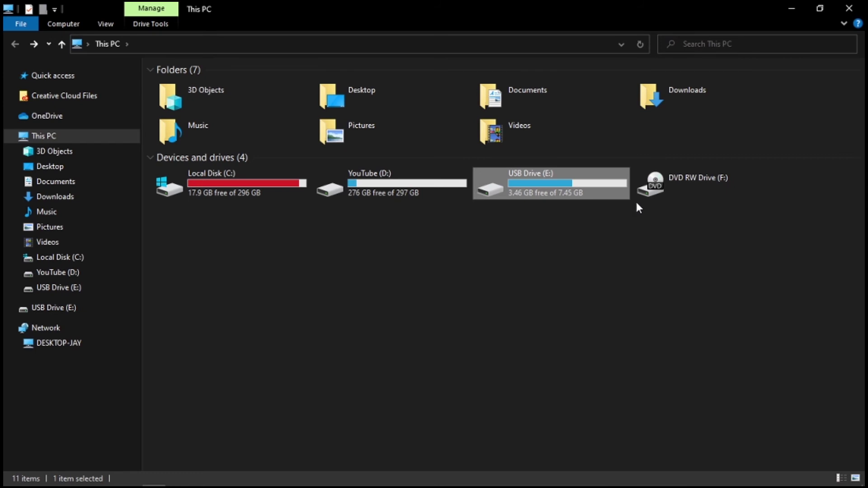
{"action": "right_click", "coordinate": [545, 265]}
{"action": "left_click", "coordinate": [592, 315]}
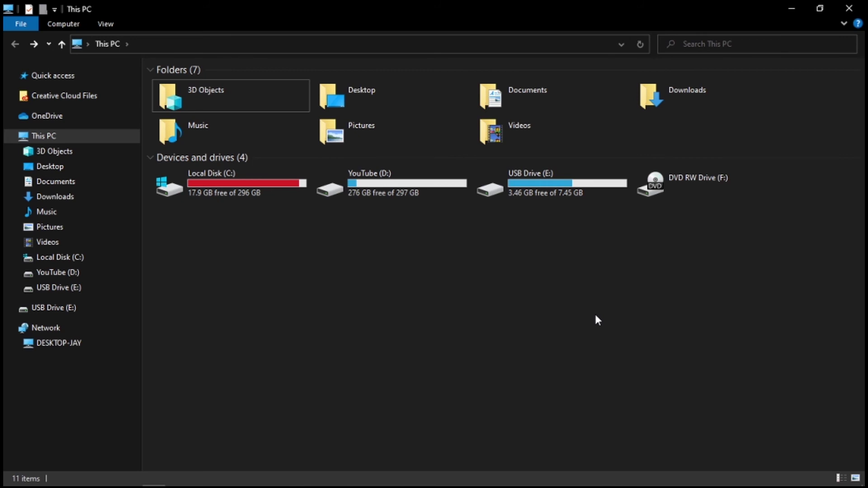
Step: Turn off ReadyBoost for USB Drive (E:) by setting it to "Do not use this device", apply the change and close its properties
{"action": "key", "text": "u"}
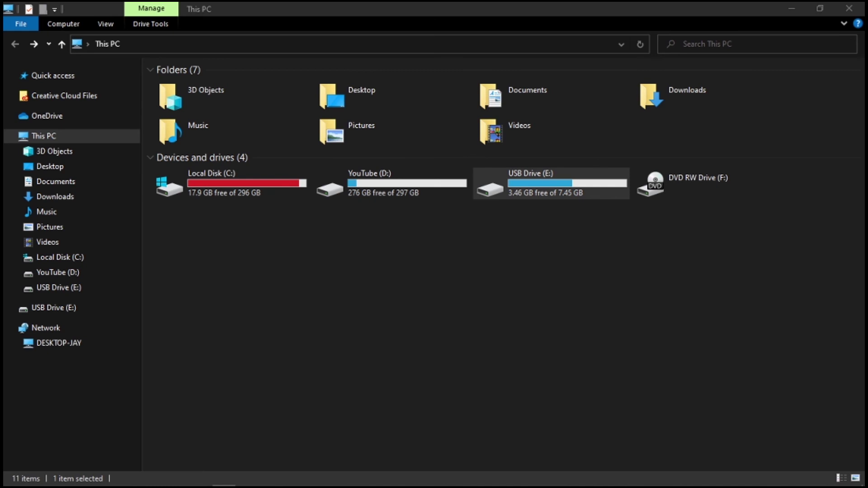
{"action": "left_click", "coordinate": [525, 195]}
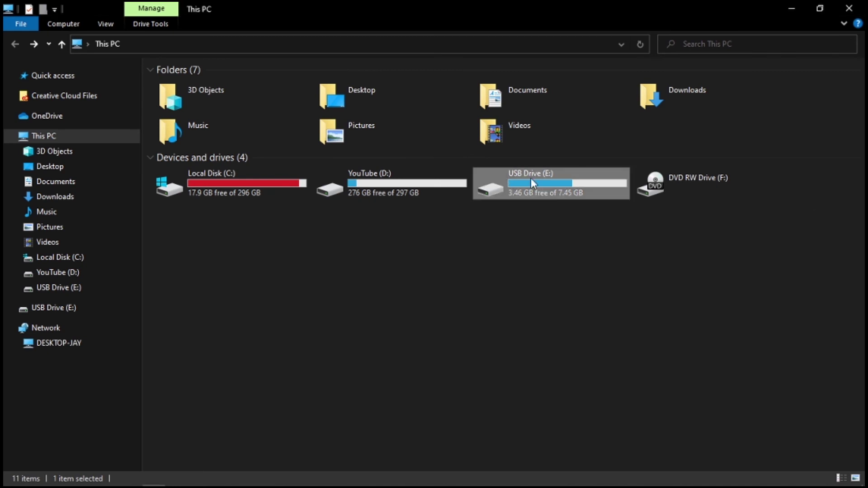
{"action": "right_click", "coordinate": [548, 188]}
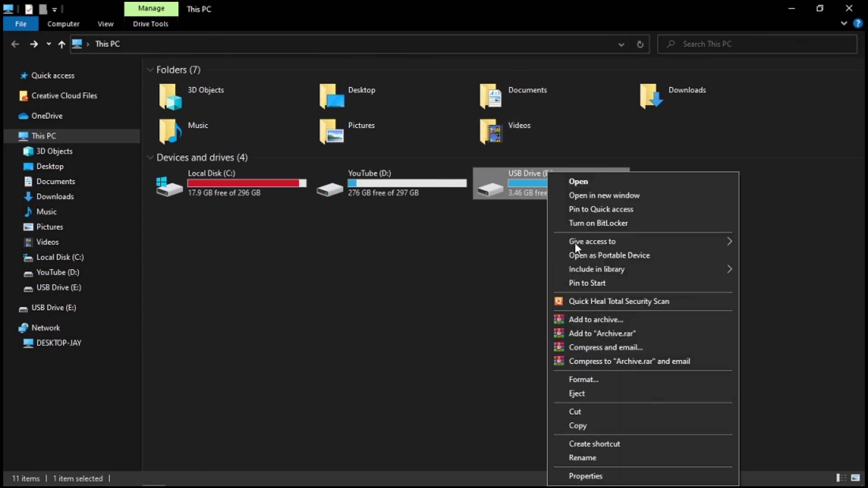
{"action": "left_click", "coordinate": [624, 478]}
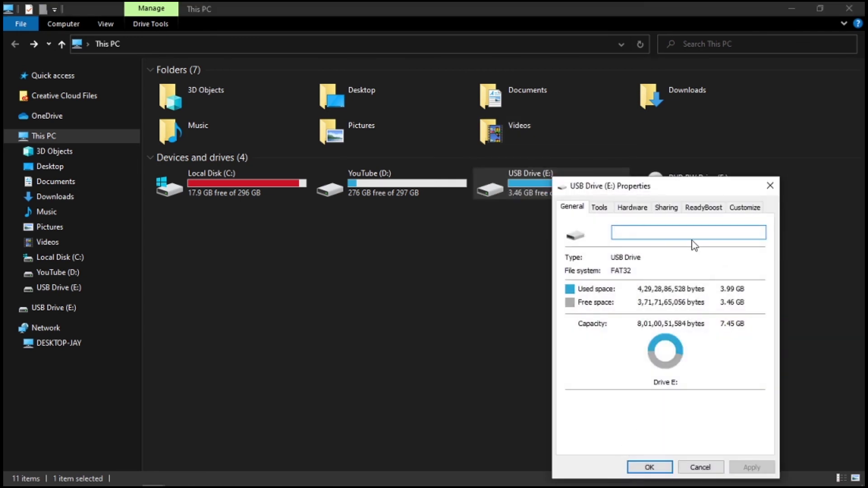
{"action": "left_click", "coordinate": [716, 211]}
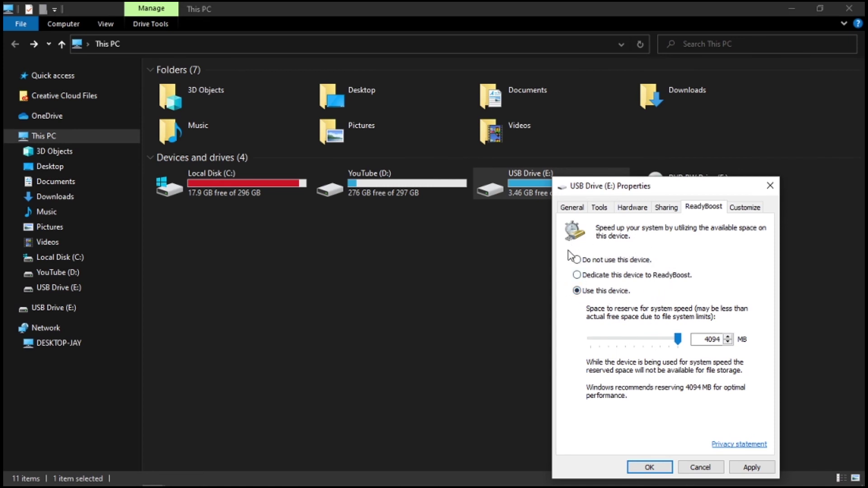
{"action": "left_click", "coordinate": [588, 261]}
{"action": "left_click_drag", "start_coordinate": [708, 339], "coordinate": [735, 348]}
{"action": "left_click", "coordinate": [752, 467]}
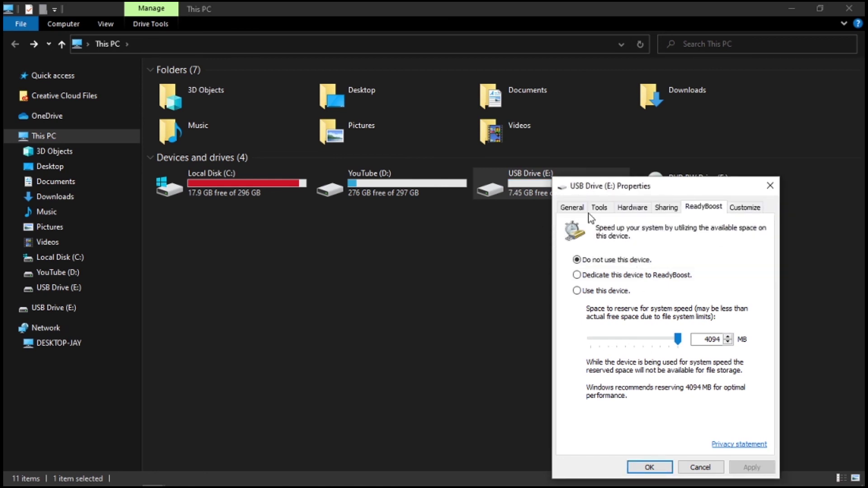
{"action": "left_click", "coordinate": [649, 467]}
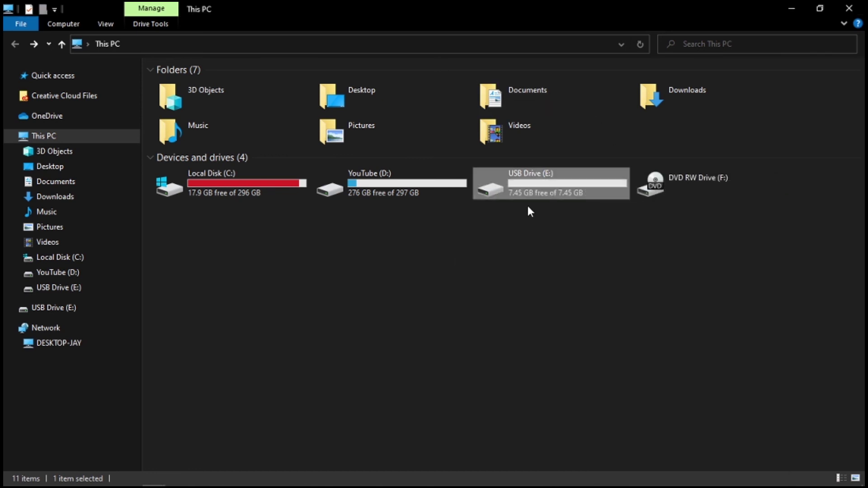
Step: Refresh This PC and eject USB Drive (E:)
{"action": "right_click", "coordinate": [576, 242]}
{"action": "left_click", "coordinate": [606, 287]}
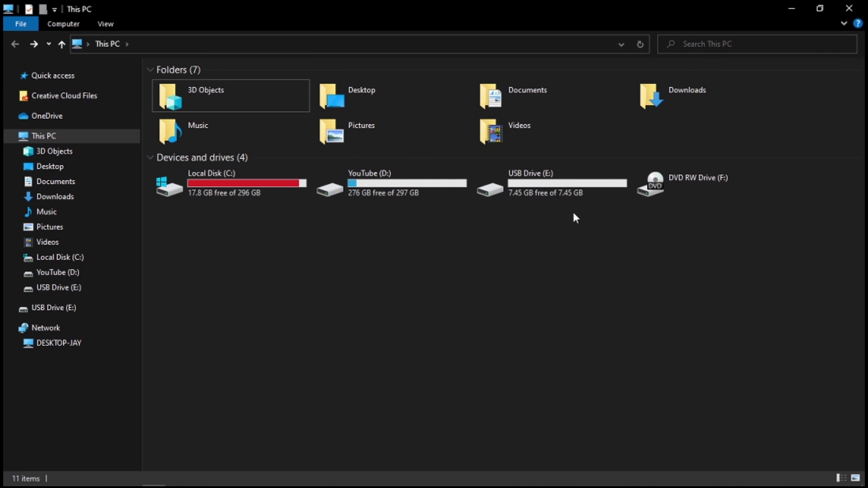
{"action": "right_click", "coordinate": [574, 186]}
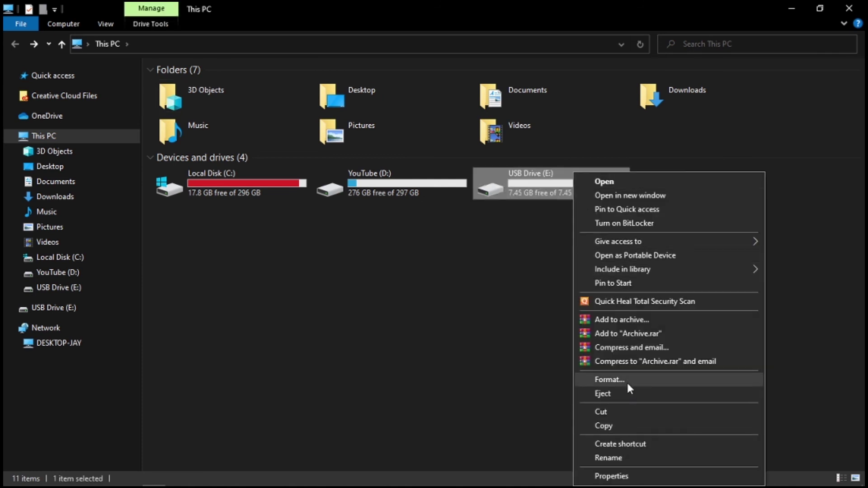
{"action": "left_click", "coordinate": [620, 394]}
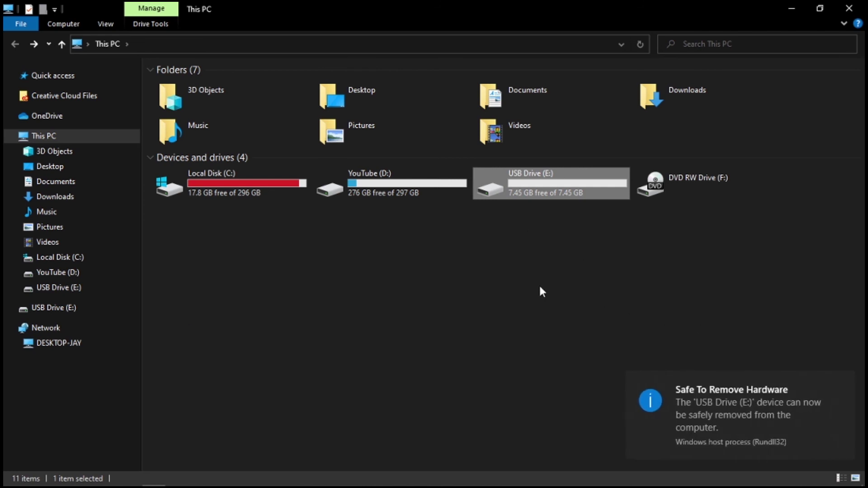